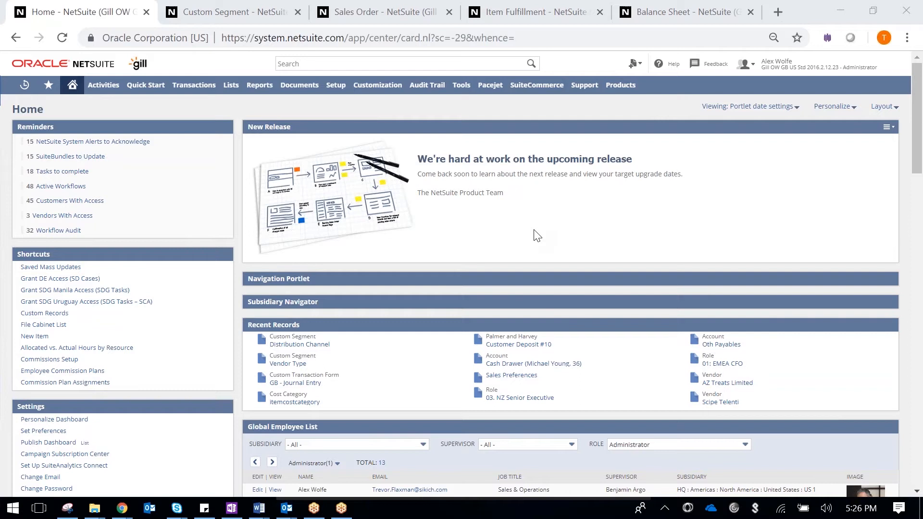
# Open the company's Enable Features page and check the Custom Segments feature in the SuiteCloud section.
pyautogui.moveTo(338, 91)
pyautogui.moveTo(354, 124)
pyautogui.click(440, 139)
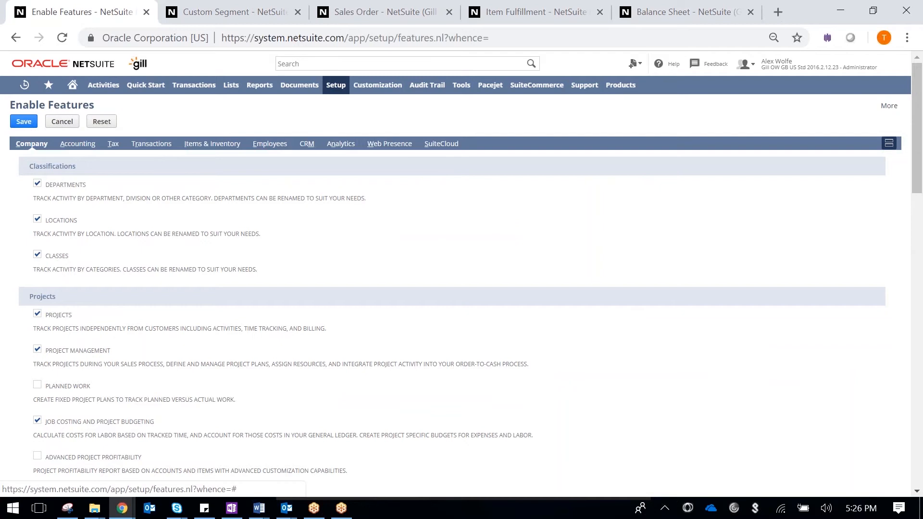
pyautogui.click(440, 144)
pyautogui.scroll(-3, 357, 277)
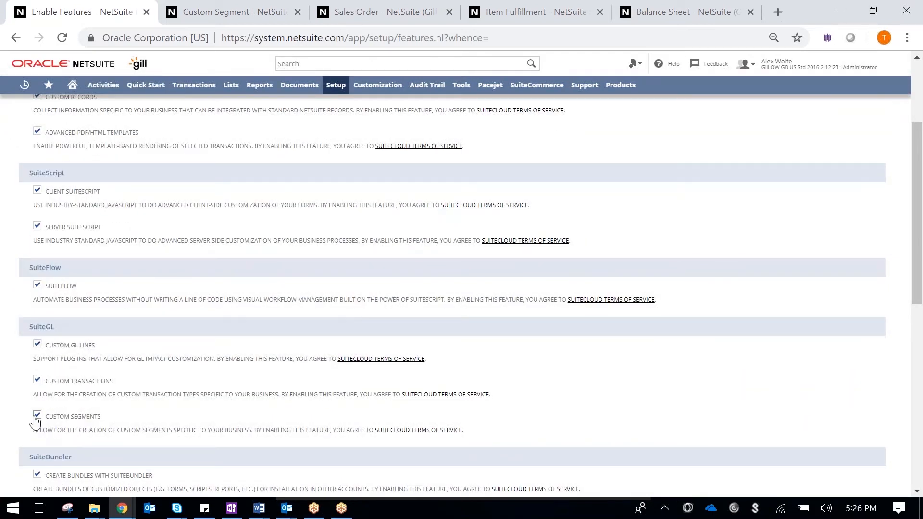
pyautogui.scroll(3, 56, 419)
# Go to the list of custom segments and open the Distribution Channel segment for editing.
pyautogui.click(237, 5)
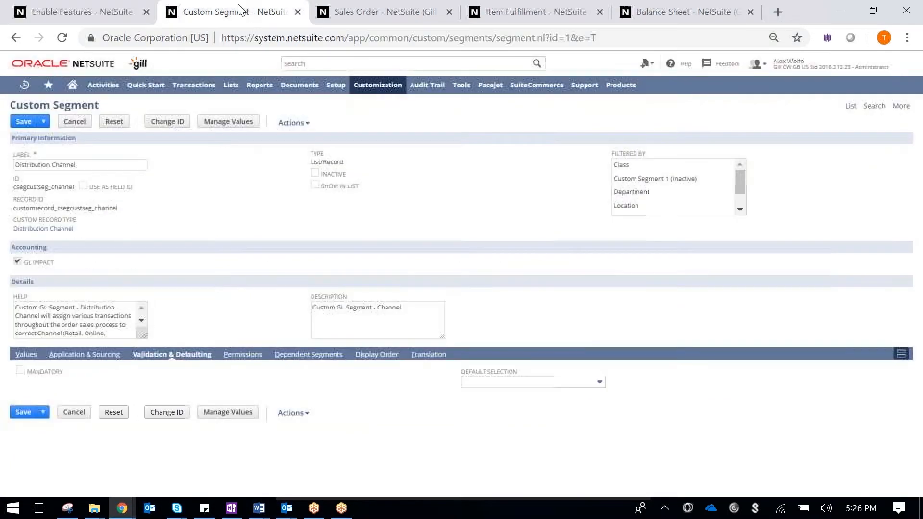
pyautogui.moveTo(377, 85)
pyautogui.moveTo(380, 122)
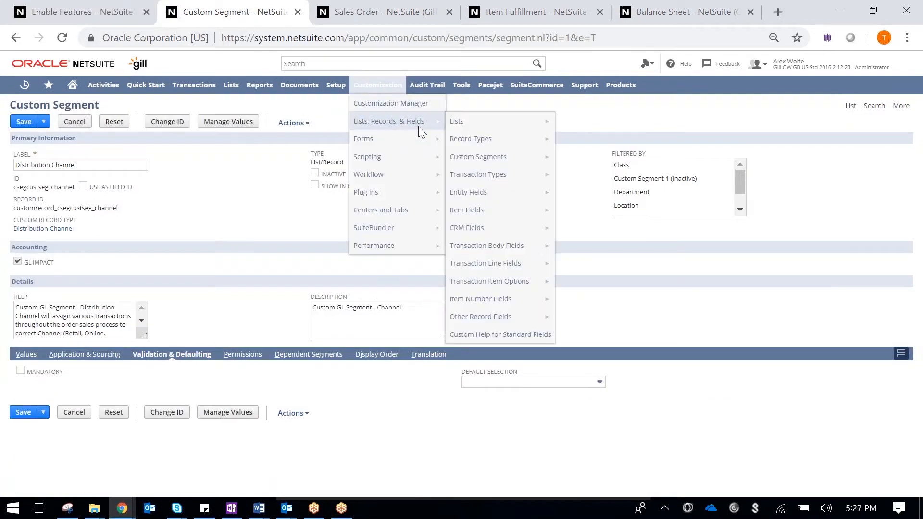
pyautogui.click(491, 157)
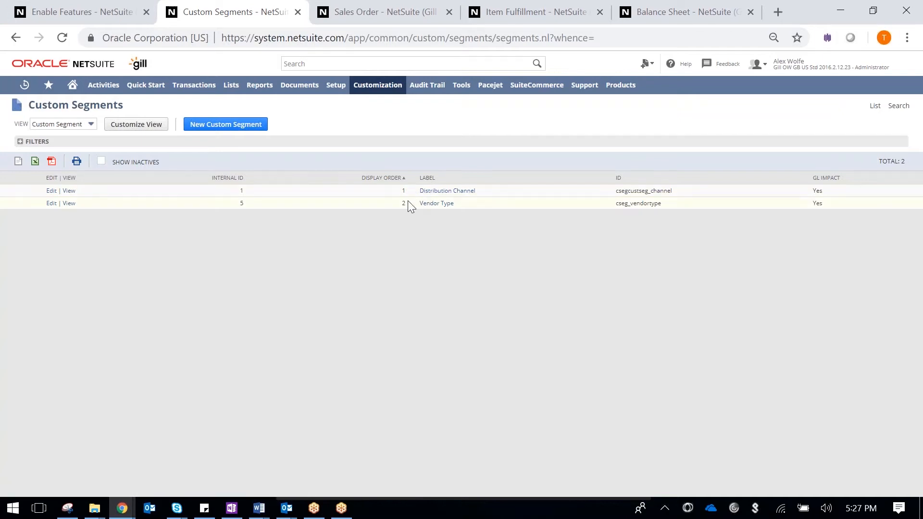
pyautogui.click(52, 192)
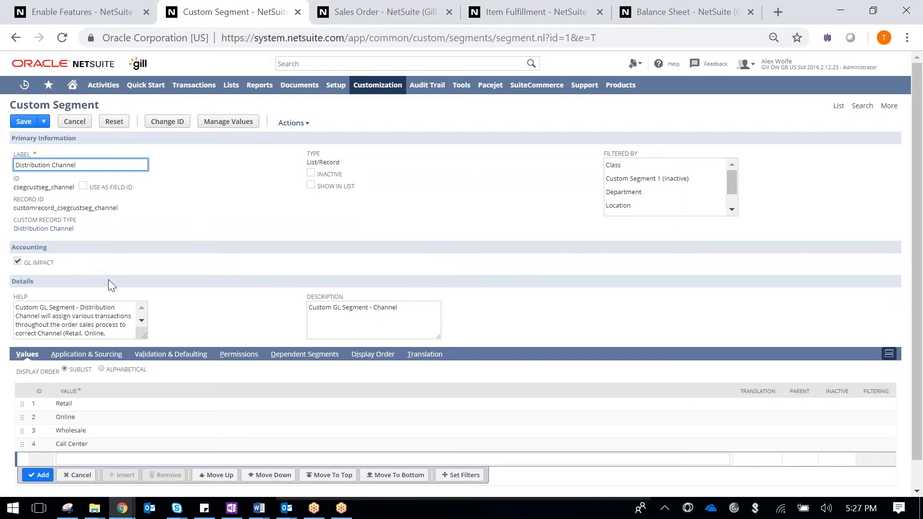
# Review the values defined for the Distribution Channel segment and select the Call Center row.
pyautogui.scroll(-1, 216, 276)
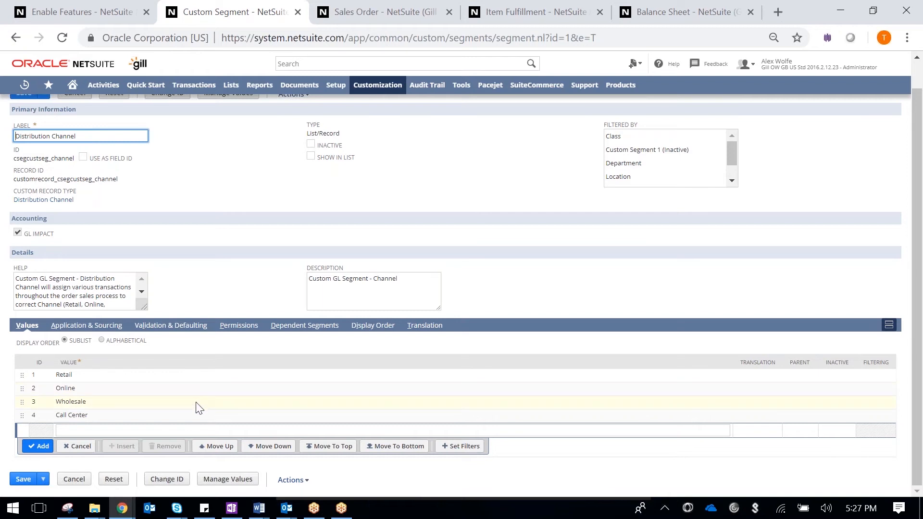
pyautogui.click(163, 416)
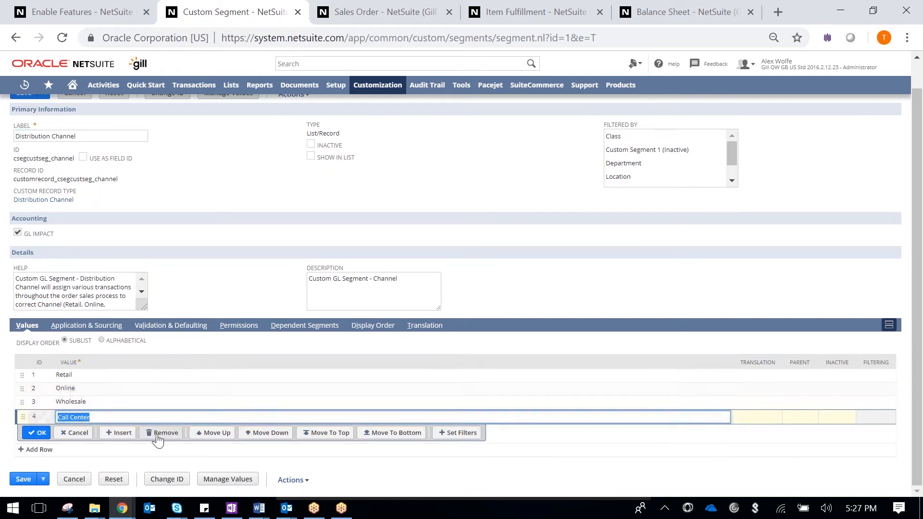
pyautogui.scroll(1, 245, 479)
# Look for the Distribution Channel entry among the classifications in the company setup options.
pyautogui.moveTo(336, 87)
pyautogui.moveTo(344, 120)
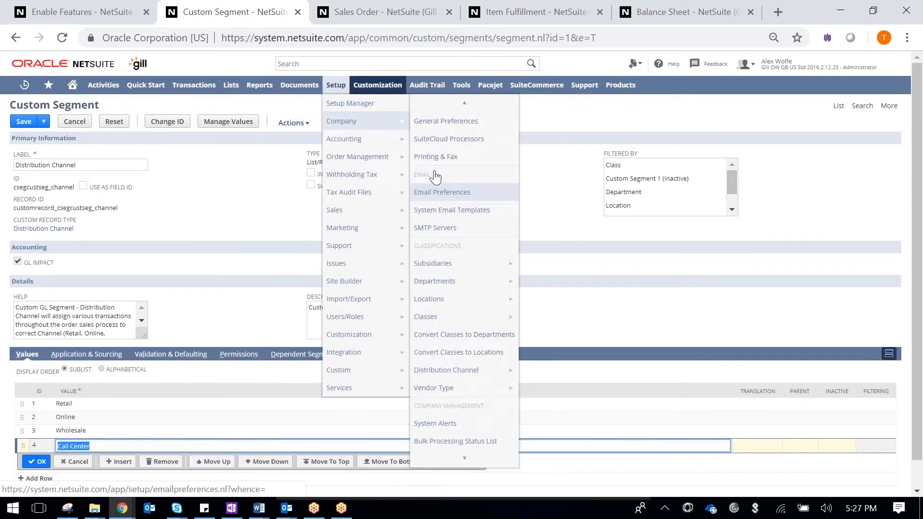
pyautogui.scroll(-1, 448, 279)
pyautogui.moveTo(466, 339)
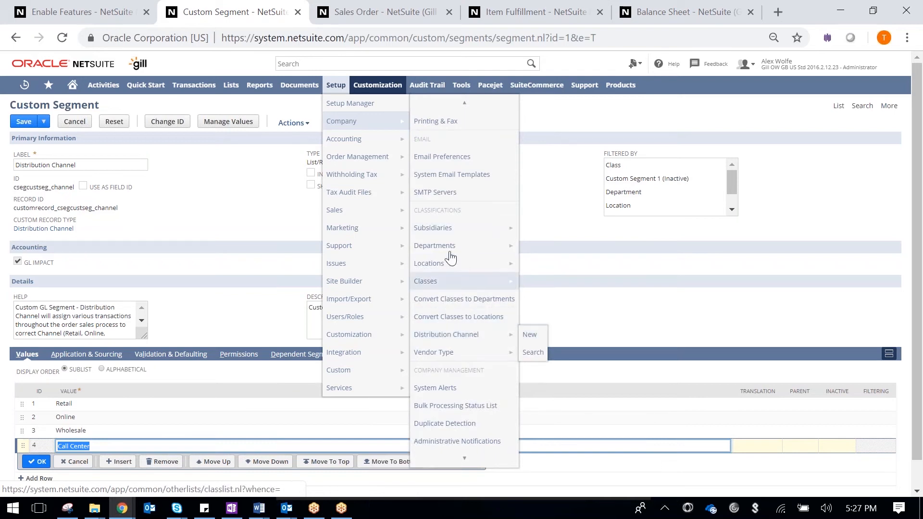
pyautogui.click(679, 324)
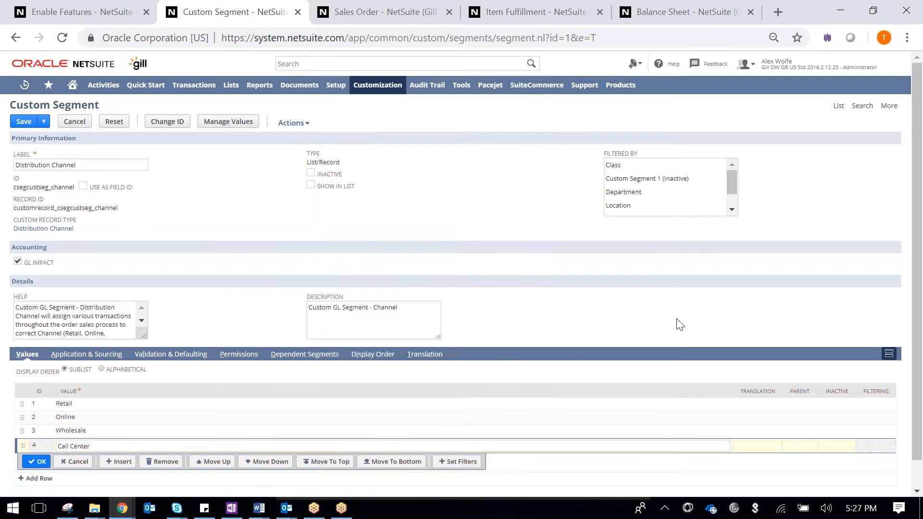
# Review which transaction record types the segment applies to and view its validation and defaulting settings.
pyautogui.click(96, 354)
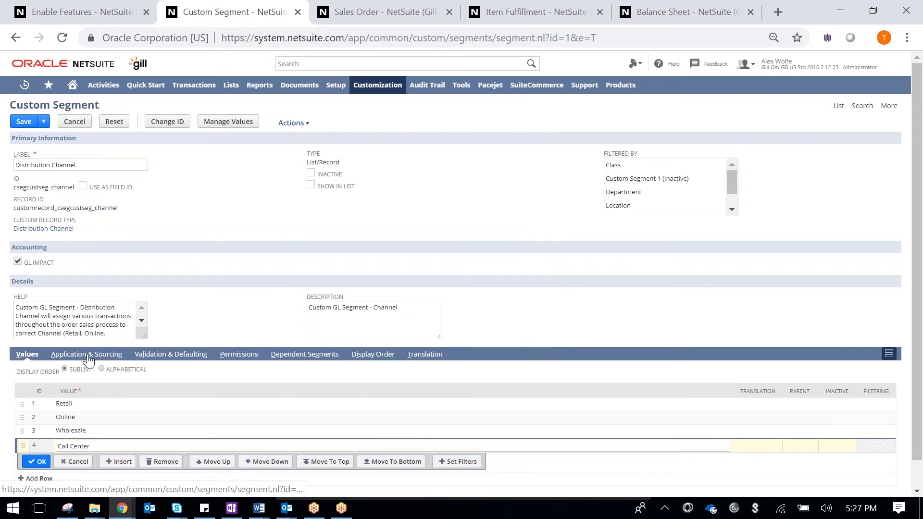
pyautogui.scroll(-3, 173, 333)
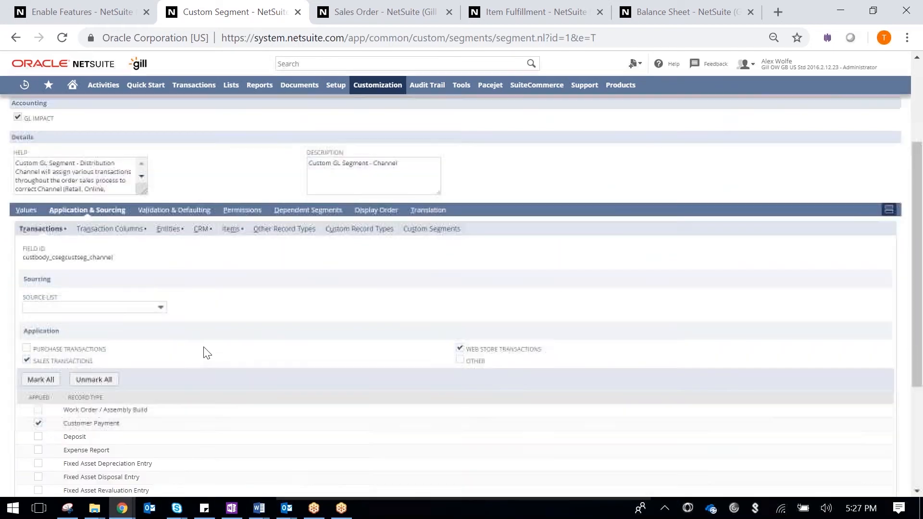
pyautogui.scroll(2, 231, 254)
pyautogui.scroll(-2, 163, 231)
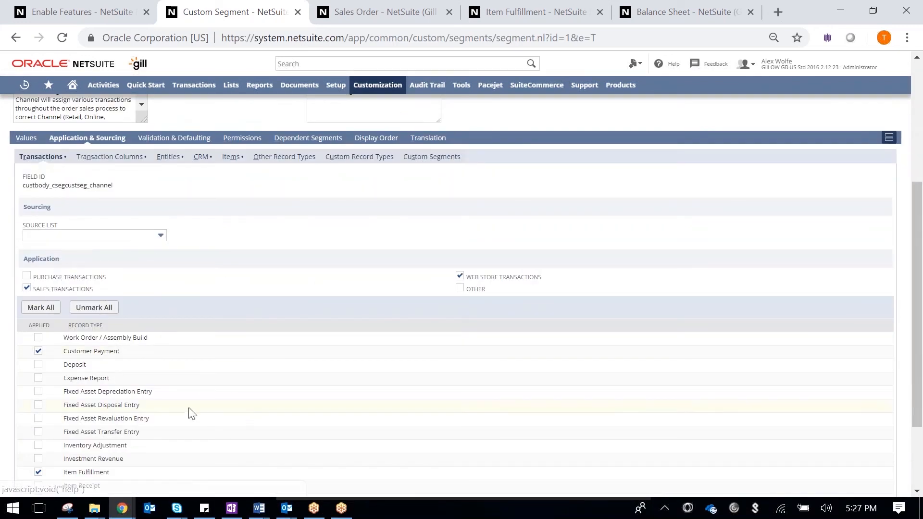
pyautogui.scroll(2, 297, 309)
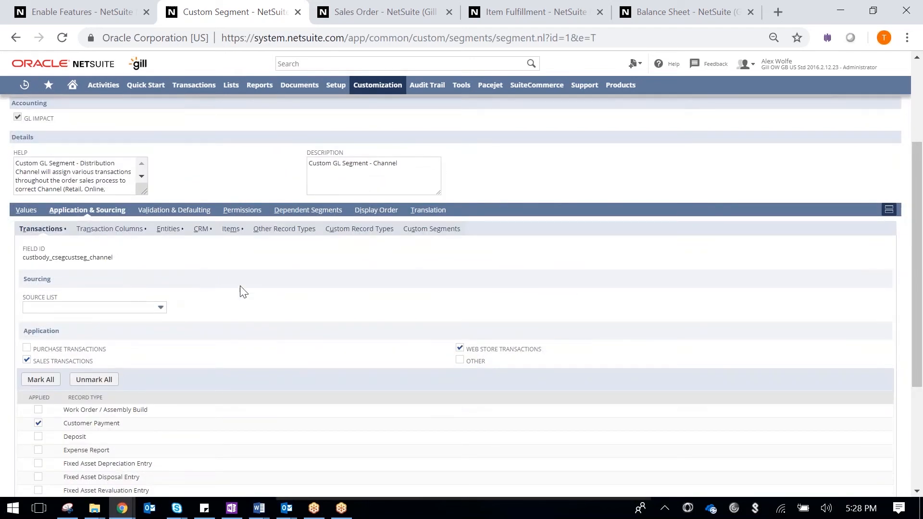
pyautogui.click(179, 211)
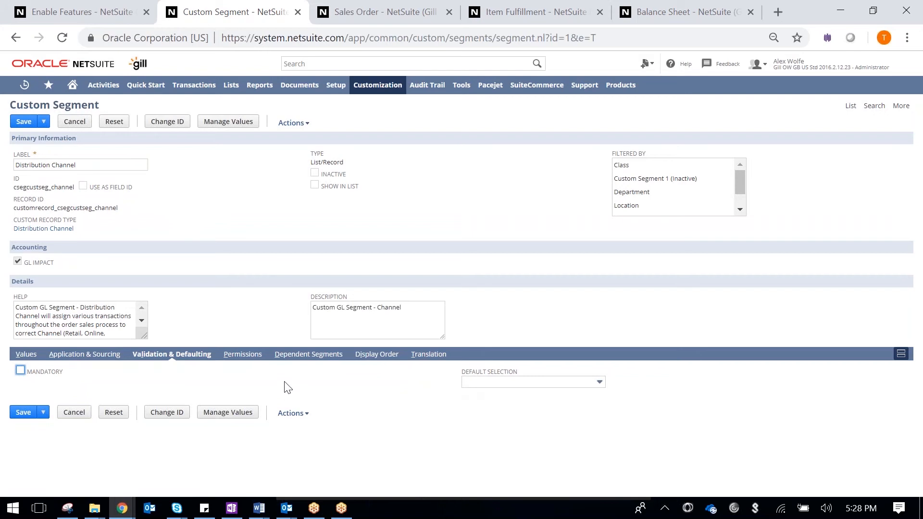
# Switch to the open sales order and view the available Distribution Channel choices without selecting one.
pyautogui.click(392, 18)
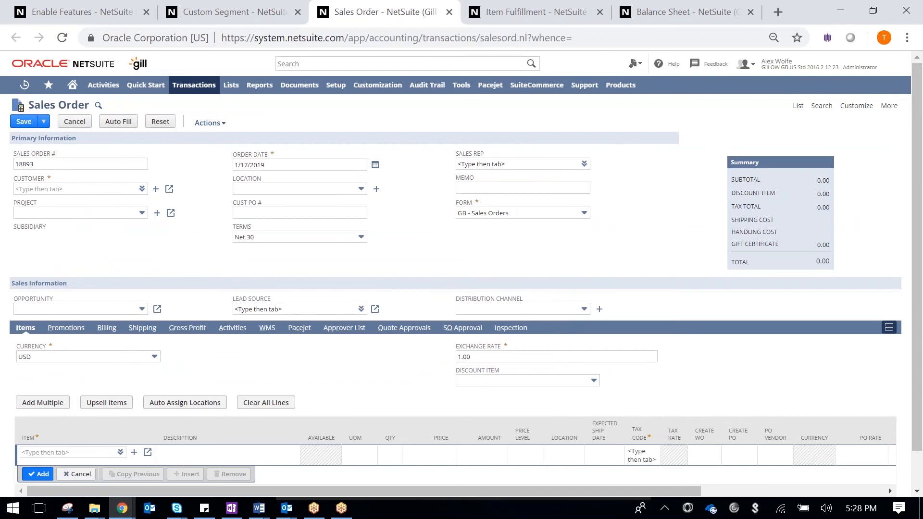
pyautogui.click(514, 308)
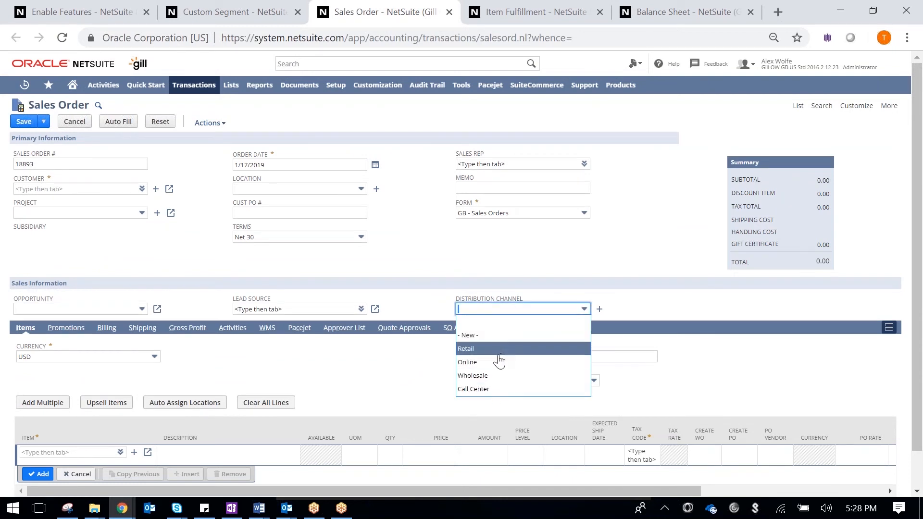
pyautogui.click(714, 294)
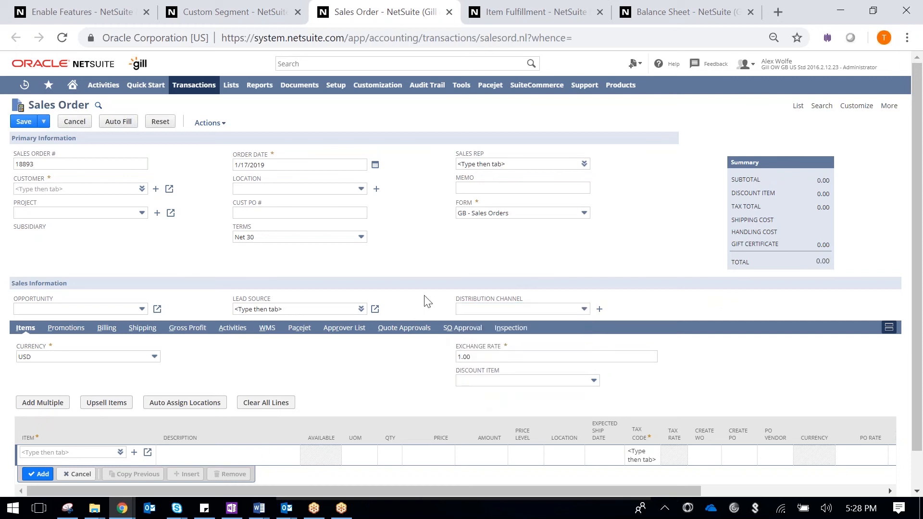
# Switch to the item fulfillment and view its Distribution Channel choices, leaving the selection as it is.
pyautogui.click(550, 7)
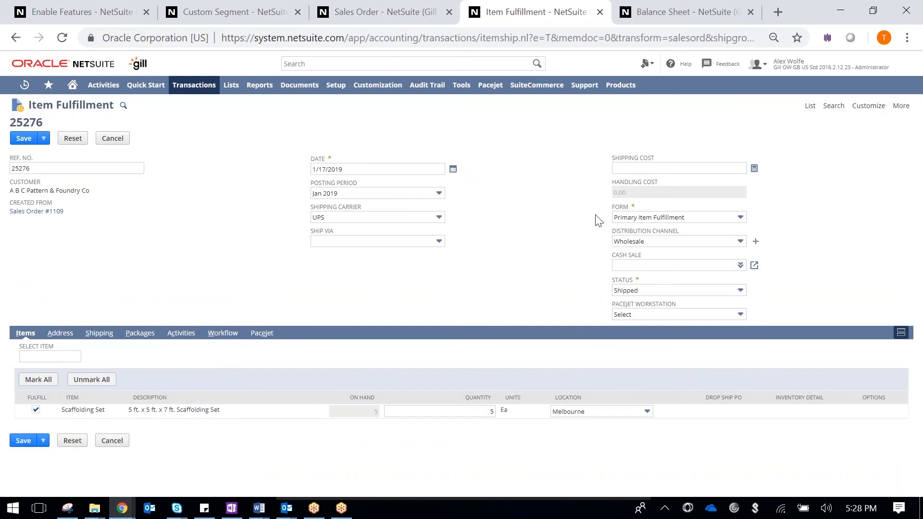
pyautogui.click(641, 242)
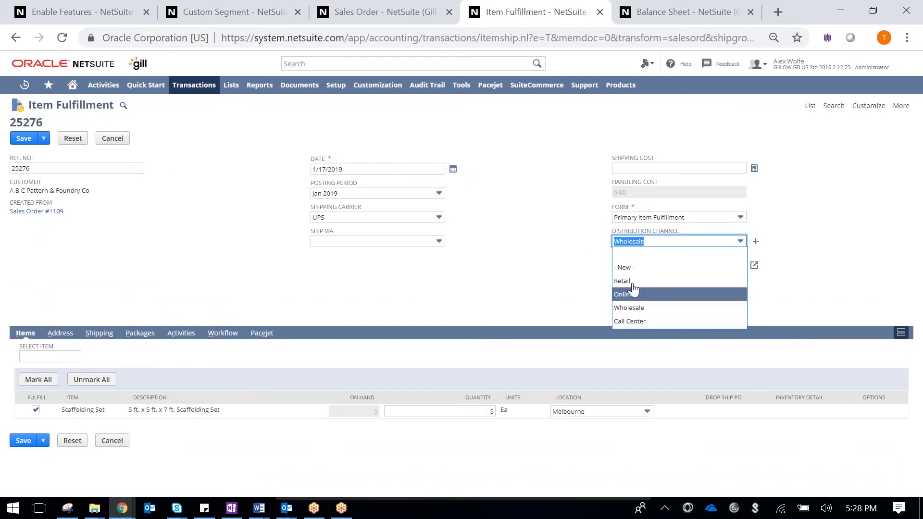
pyautogui.click(550, 270)
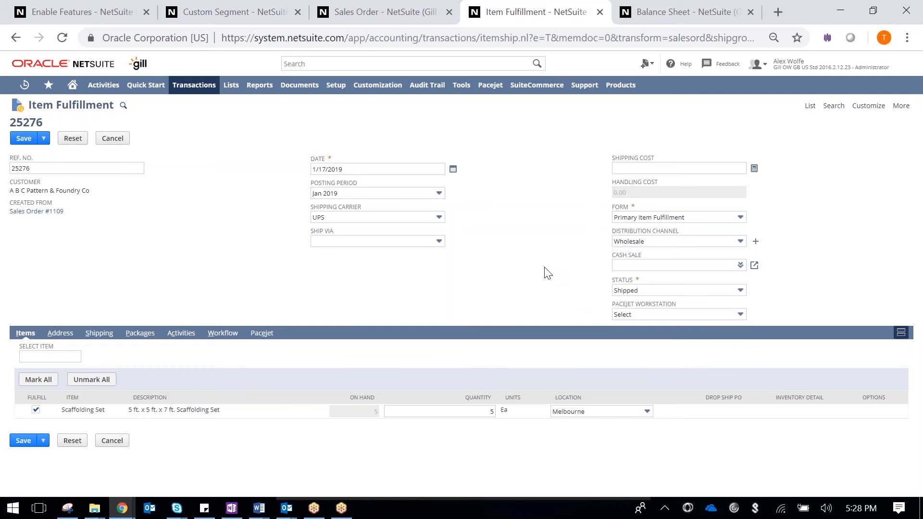
# Switch to the balance sheet report and choose Distribution Channel (Custom) as its column breakdown.
pyautogui.click(687, 11)
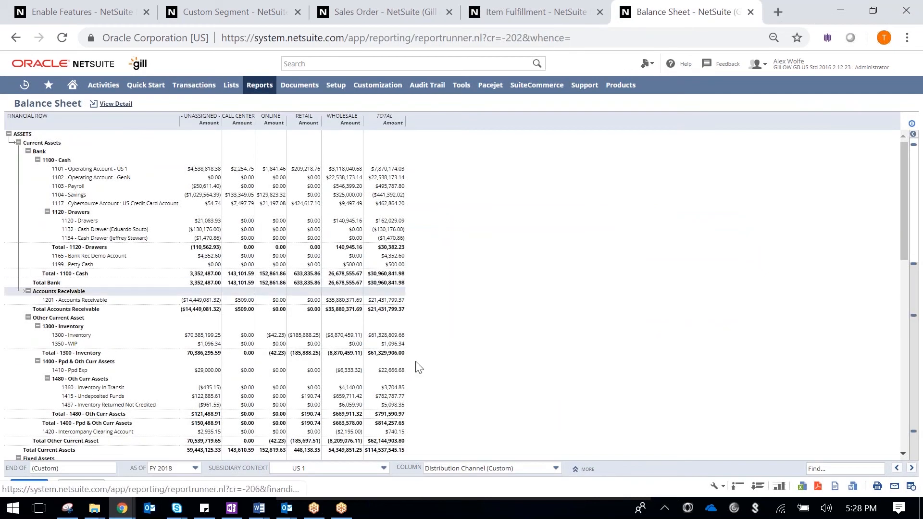
pyautogui.click(448, 470)
pyautogui.scroll(5, 473, 394)
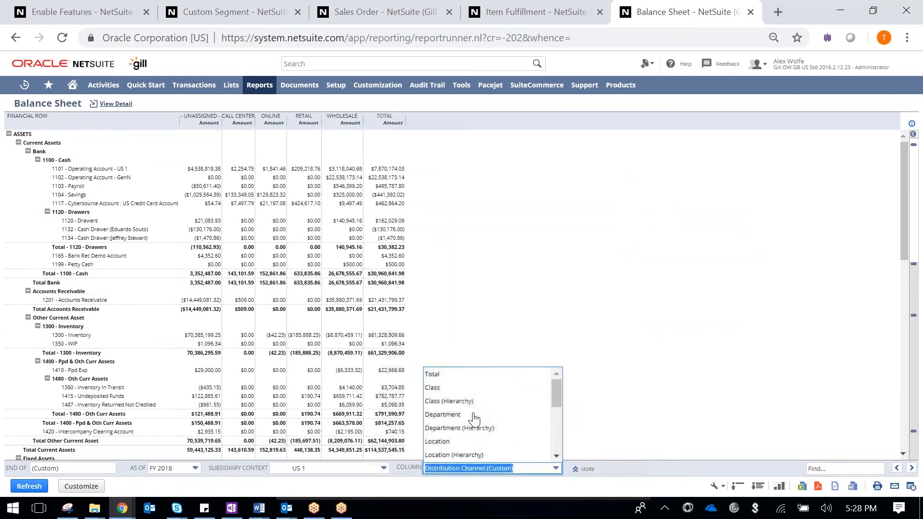
pyautogui.scroll(-2, 498, 399)
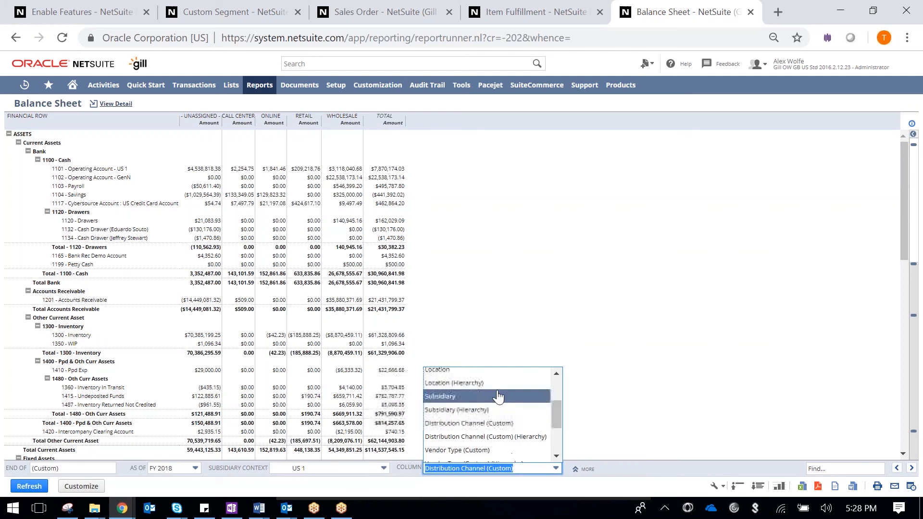
pyautogui.scroll(-2, 510, 399)
pyautogui.scroll(2, 508, 418)
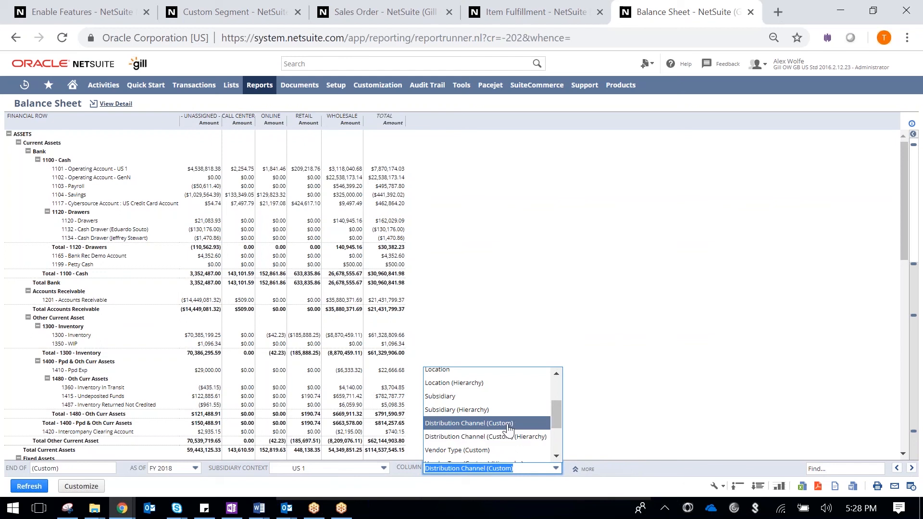
pyautogui.click(508, 427)
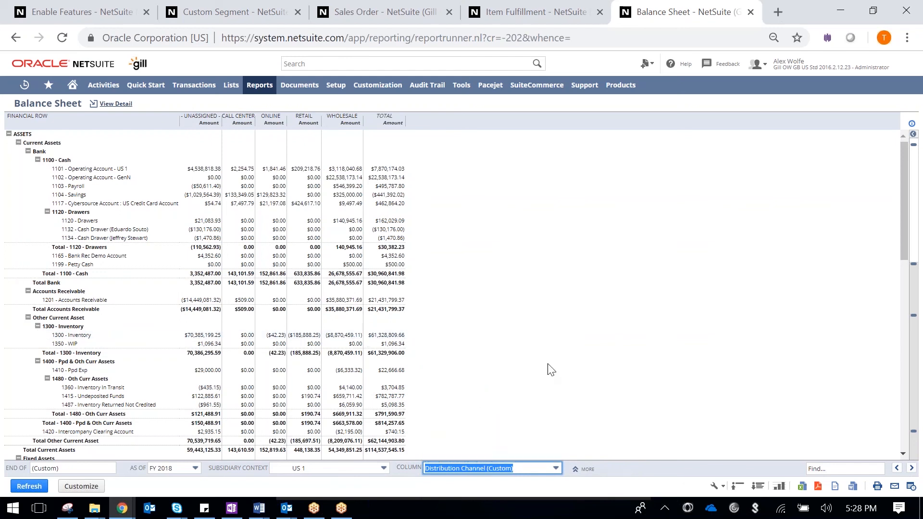